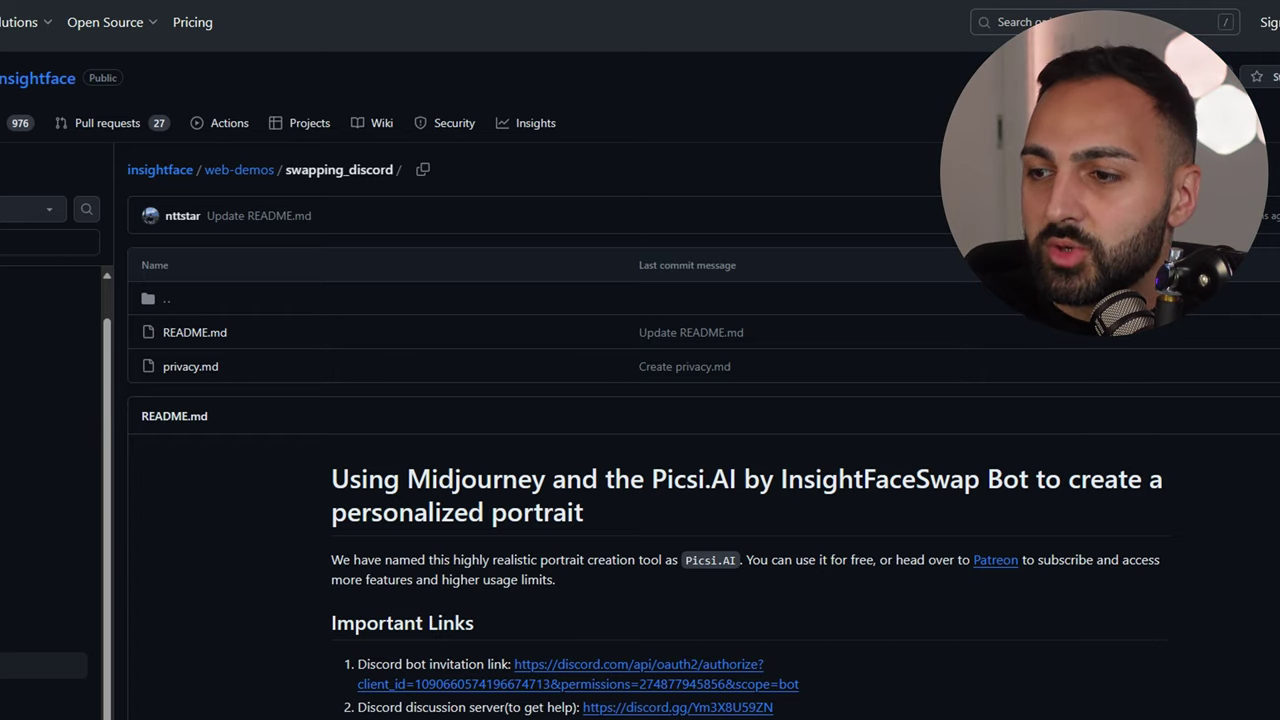
Scroll the swapping_discord README down to the guide and follow the InsightFaceSwap bot invitation link.
scroll(640, 400, "down", 20)
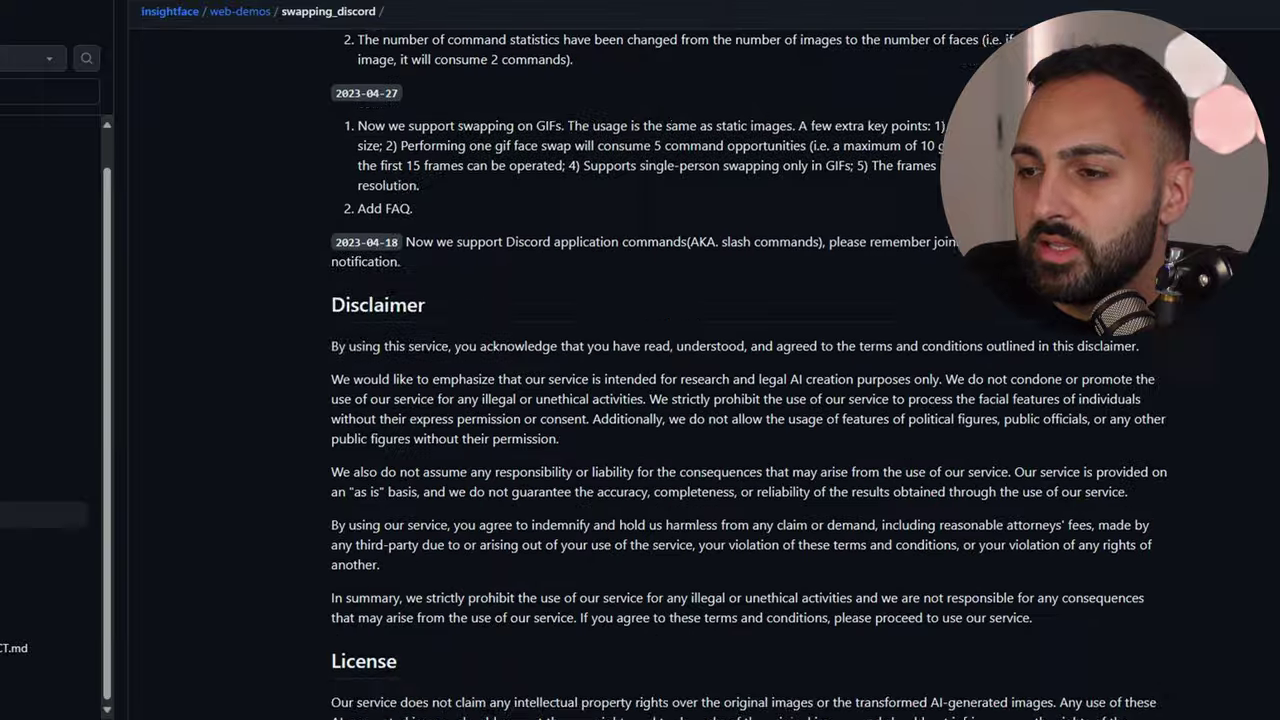
scroll(640, 400, "down", 15)
scroll(1223, 465, "down", 7)
scroll(1223, 465, "up", 3)
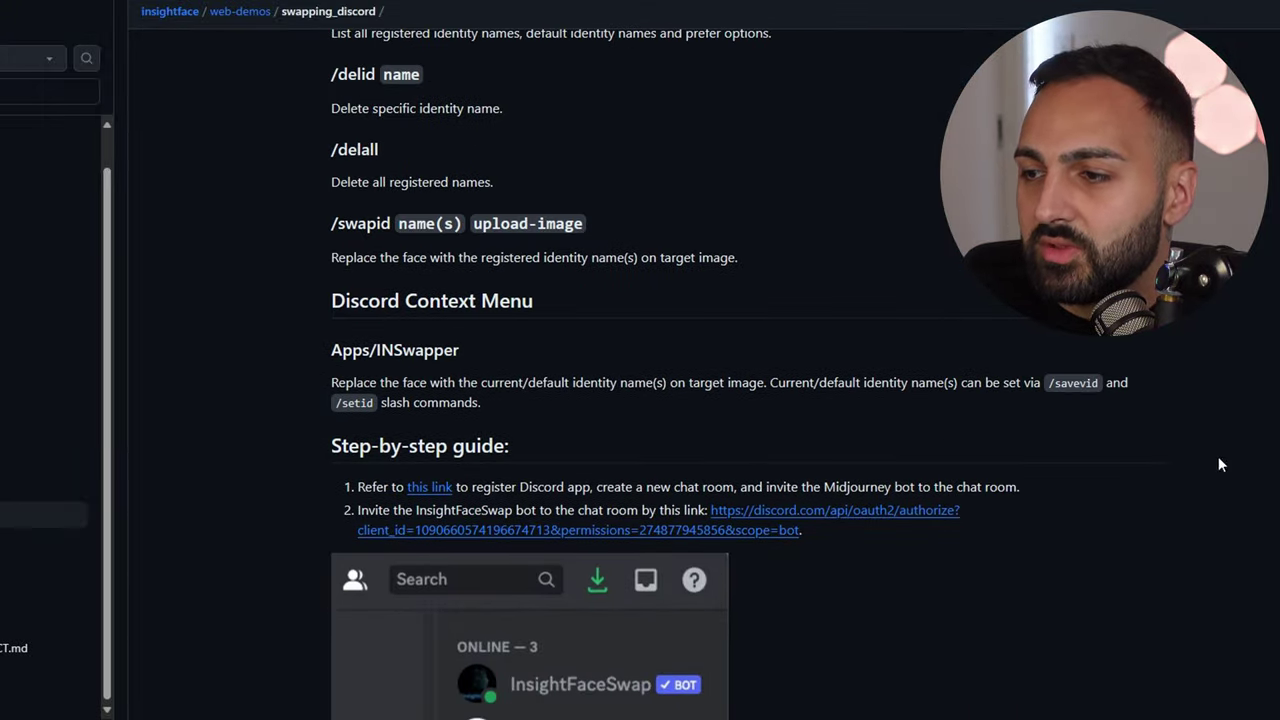
left_click(830, 512)
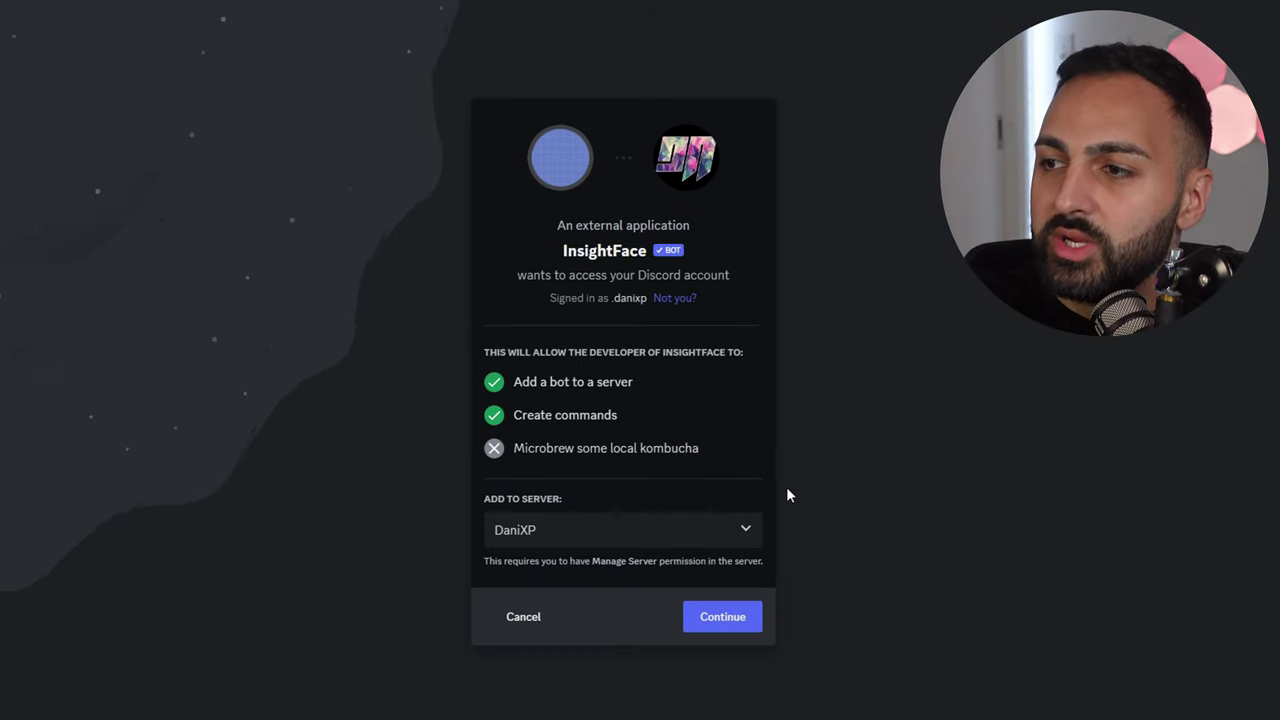
Choose the user's own server in the Add to Server dropdown for the InsightFace bot.
left_click(540, 543)
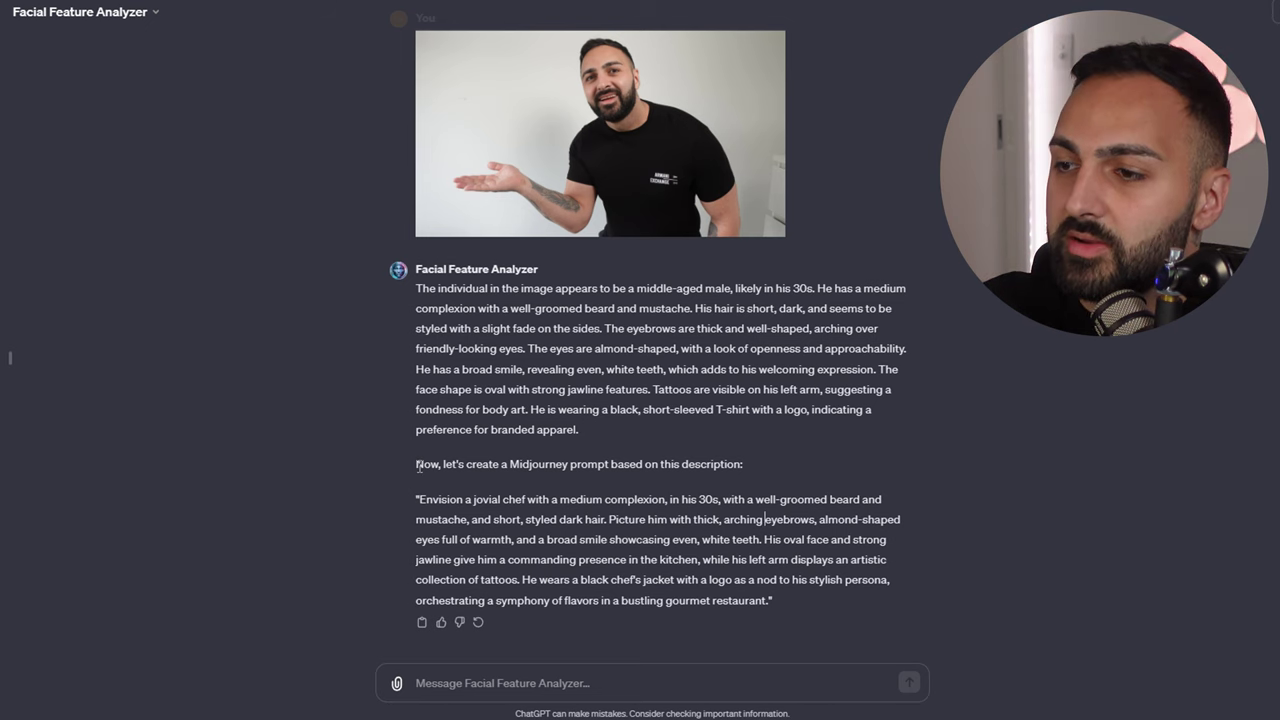
left_click_drag(416, 464, 754, 462)
left_click(565, 458)
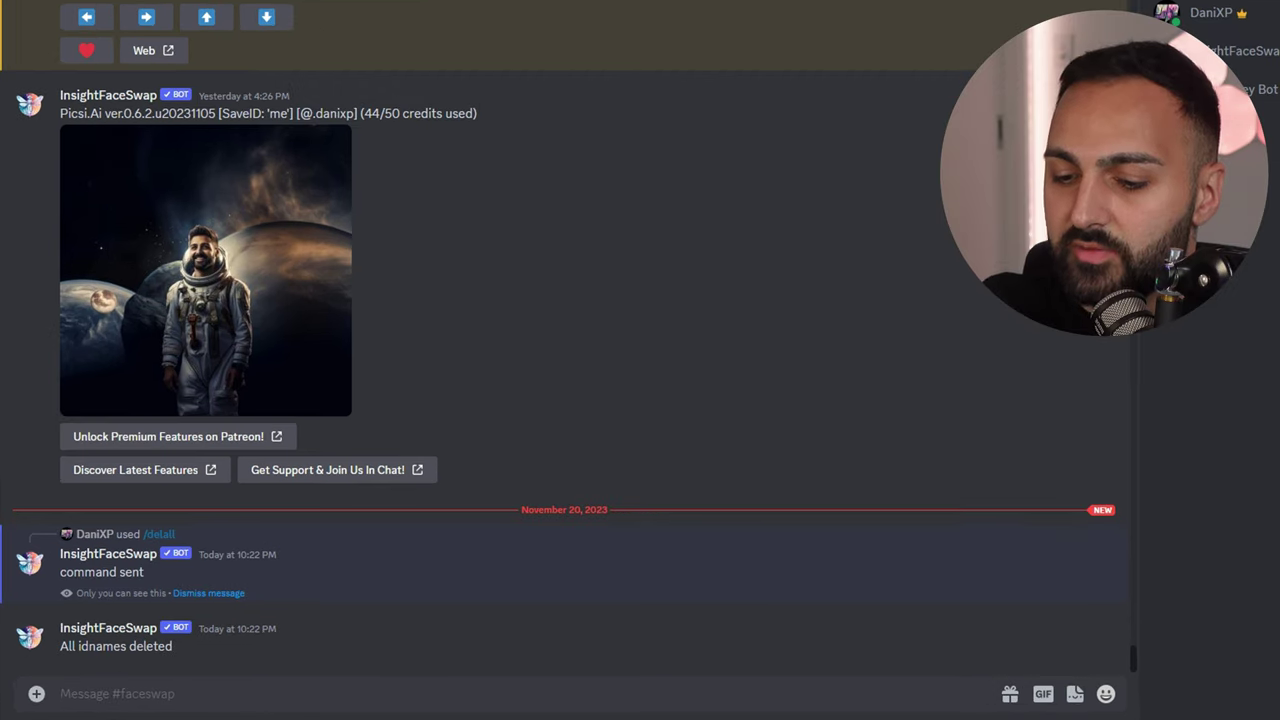
Run /saveid with photo DSC00151.JPG attached and the user's identity name as idname.
type("/")
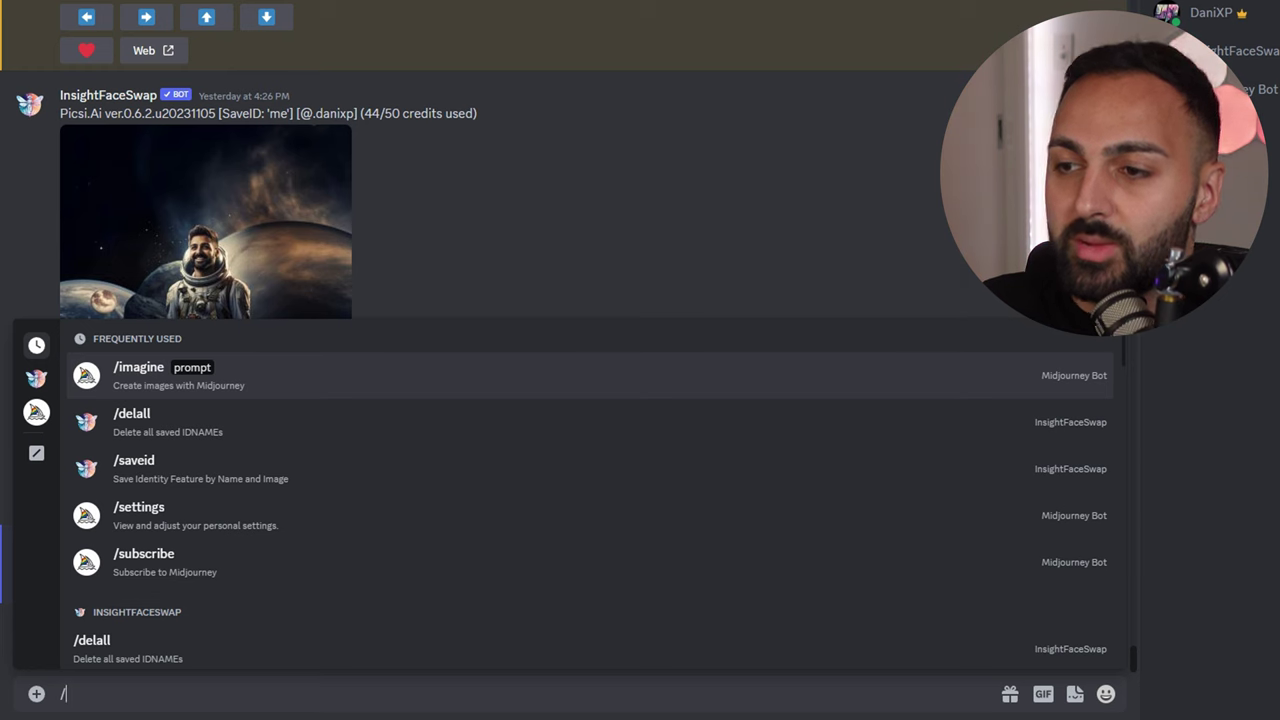
key("Down")
key("Down")
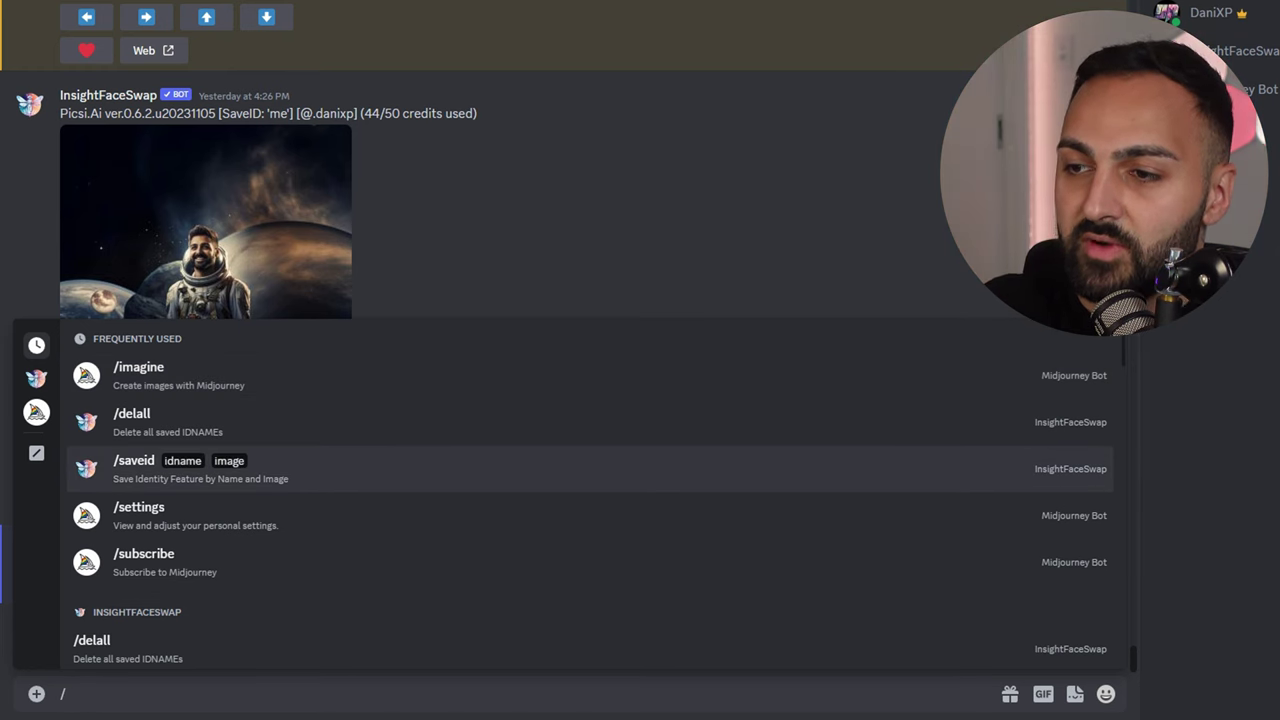
key("Return")
left_click(165, 598)
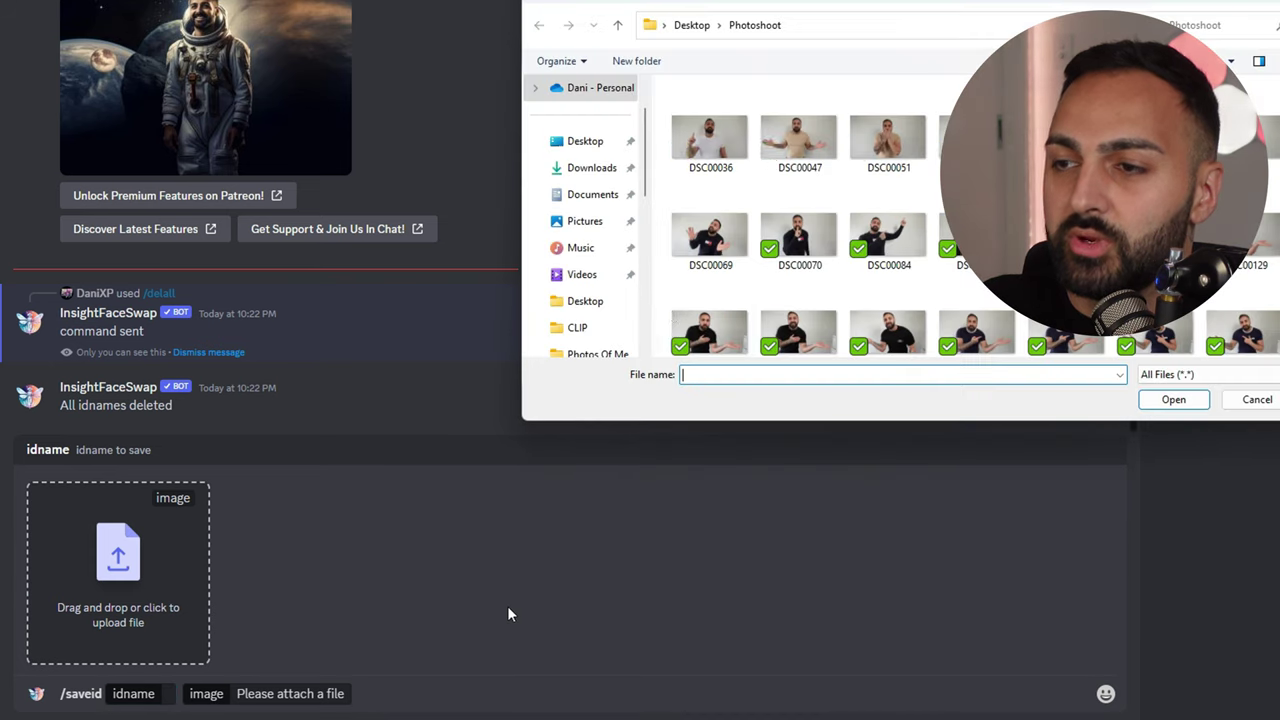
scroll(896, 265, "down", 2)
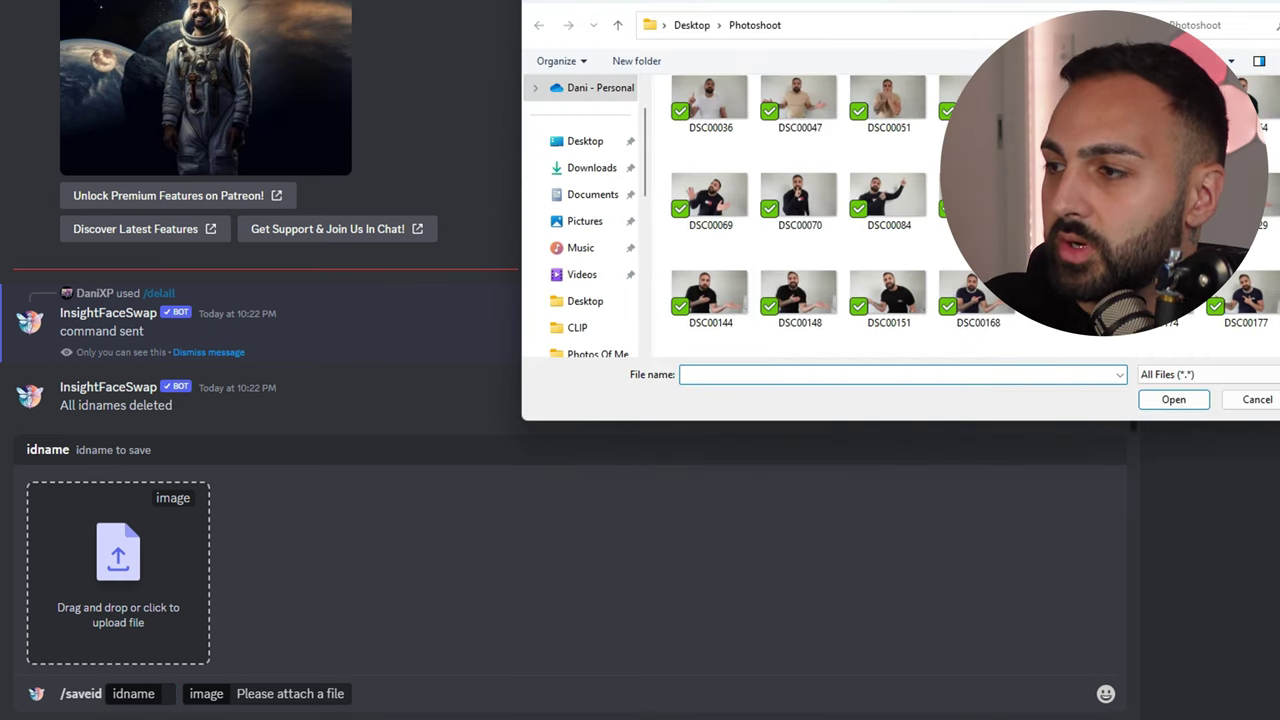
double_click(893, 262)
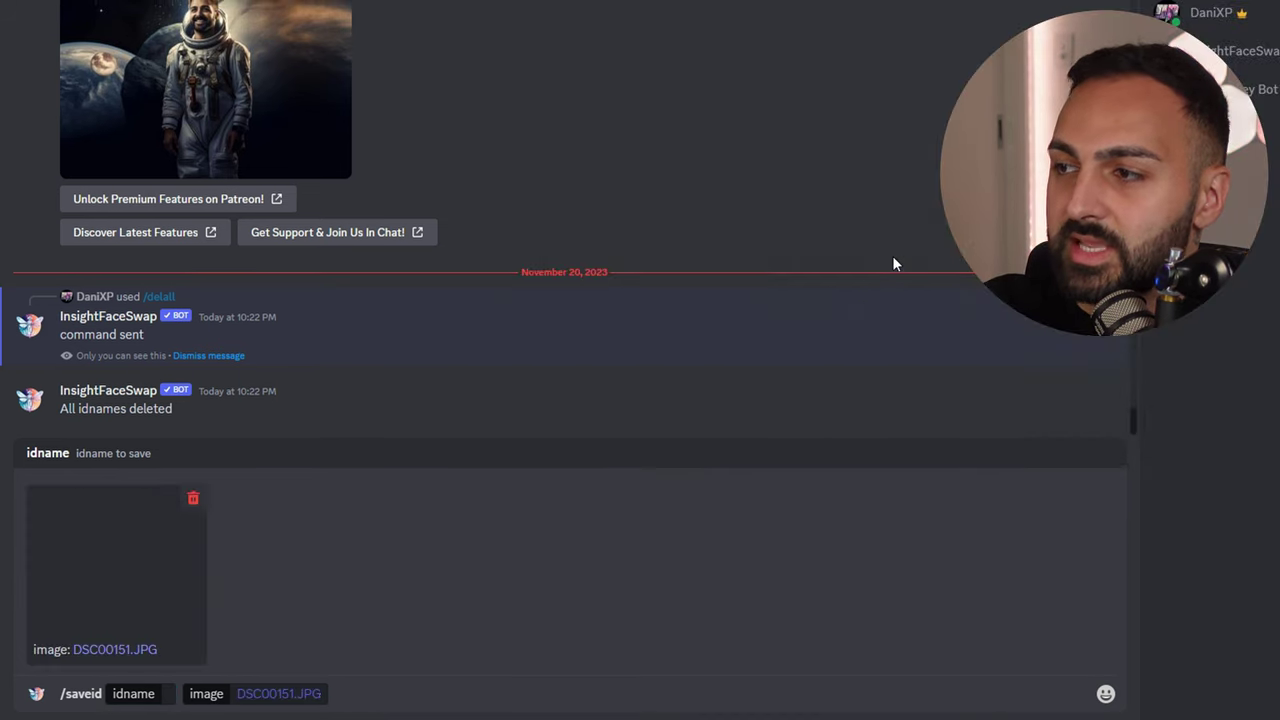
left_click(168, 690)
type("dani")
key("Return")
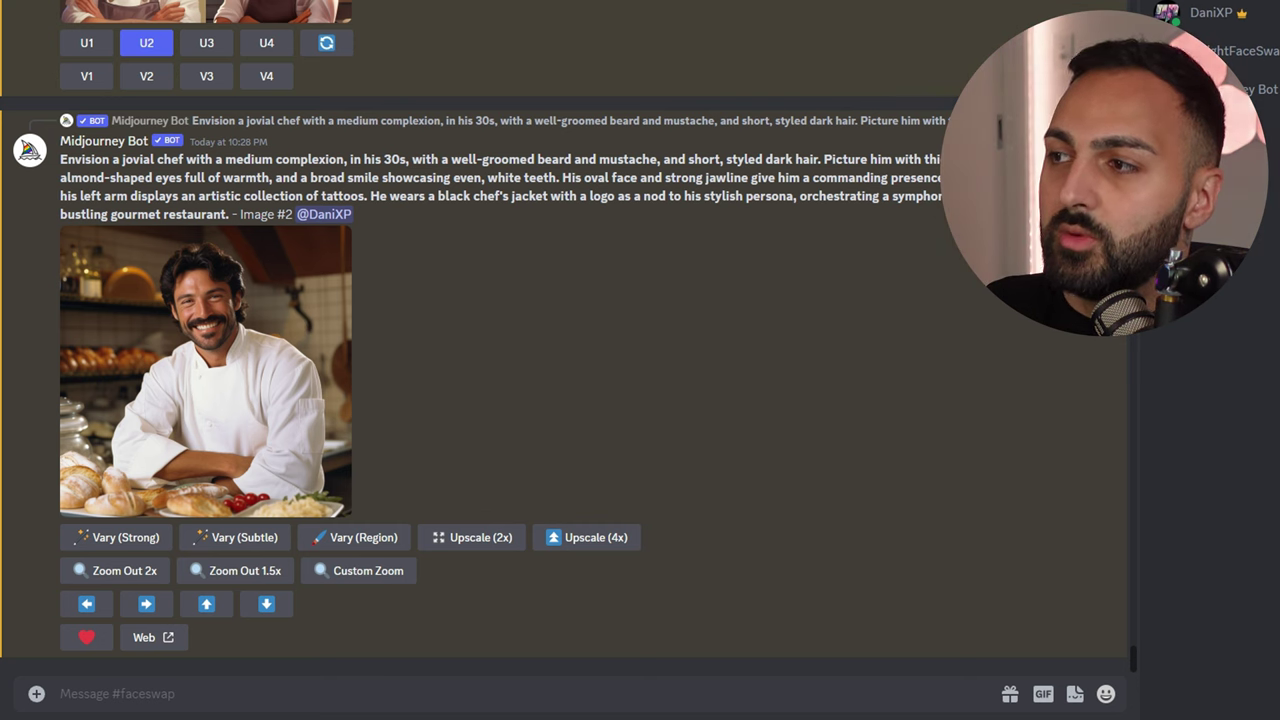
Apply INSwapper from the Apps menu to the upscaled chef portrait to swap in the user's face.
right_click(928, 102)
mouse_move(997, 302)
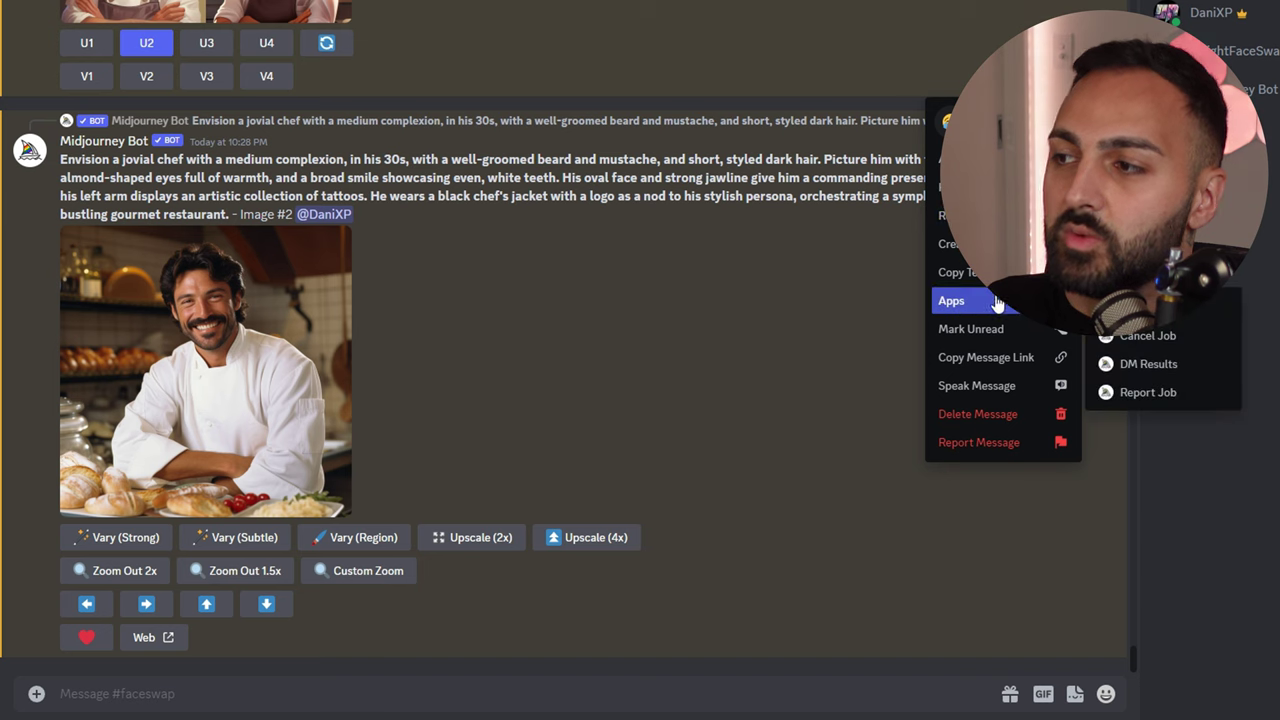
left_click(1206, 319)
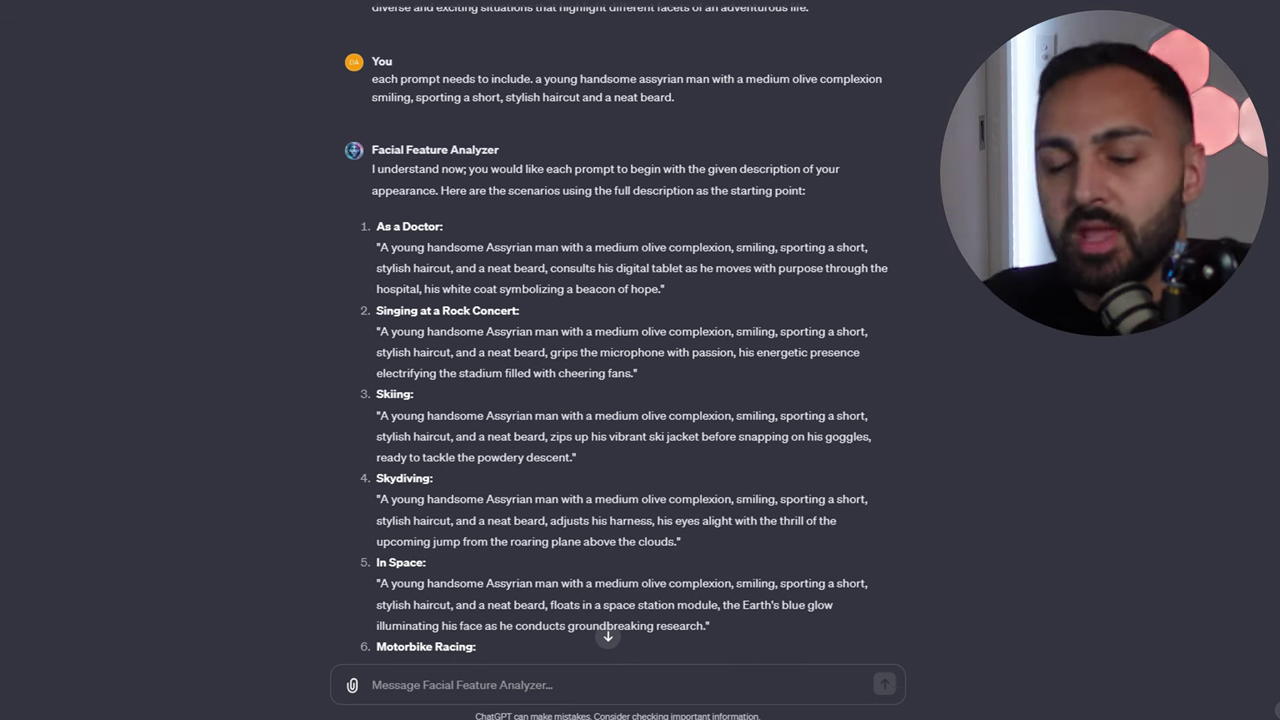
scroll(385, 150, "down", 1)
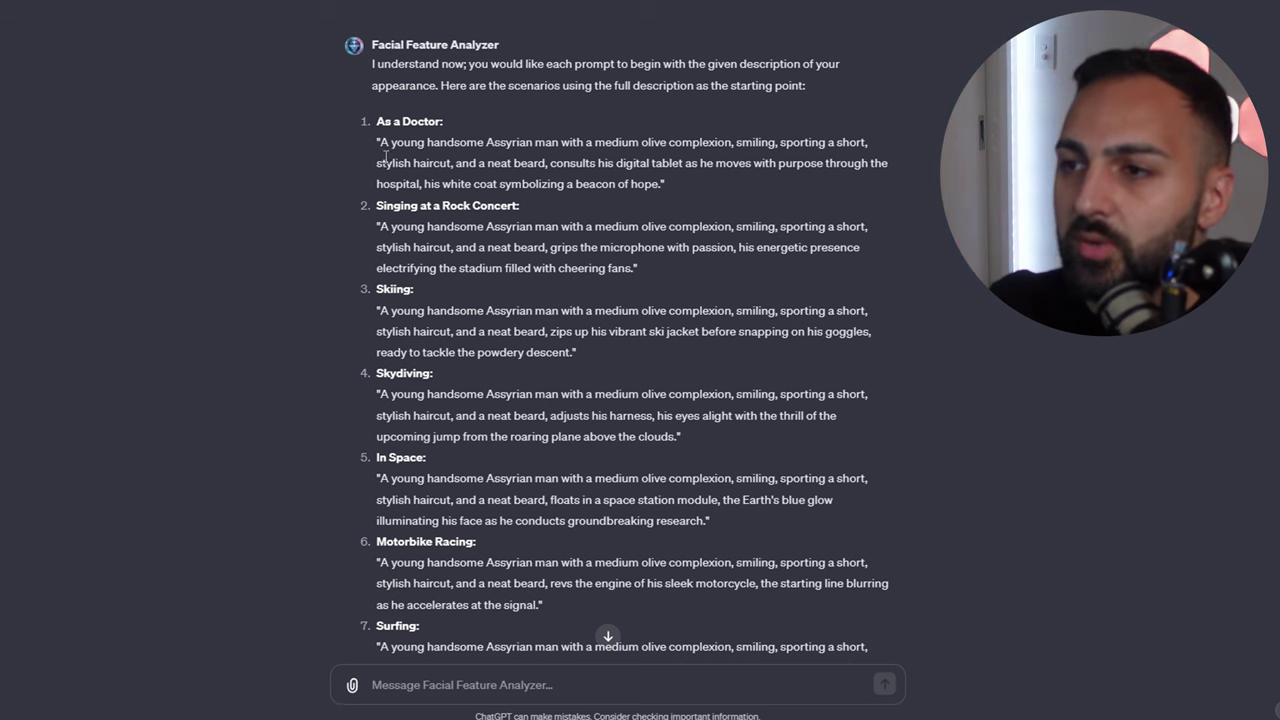
left_click_drag(380, 143, 707, 143)
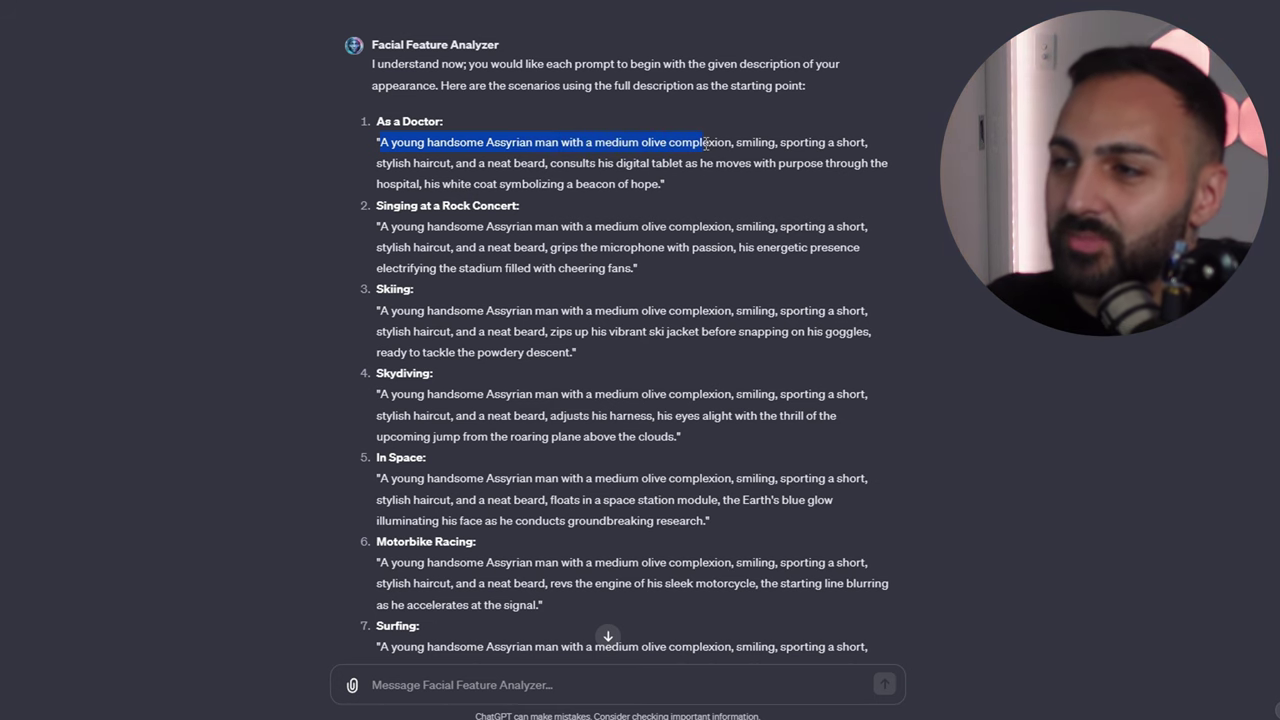
double_click(745, 142)
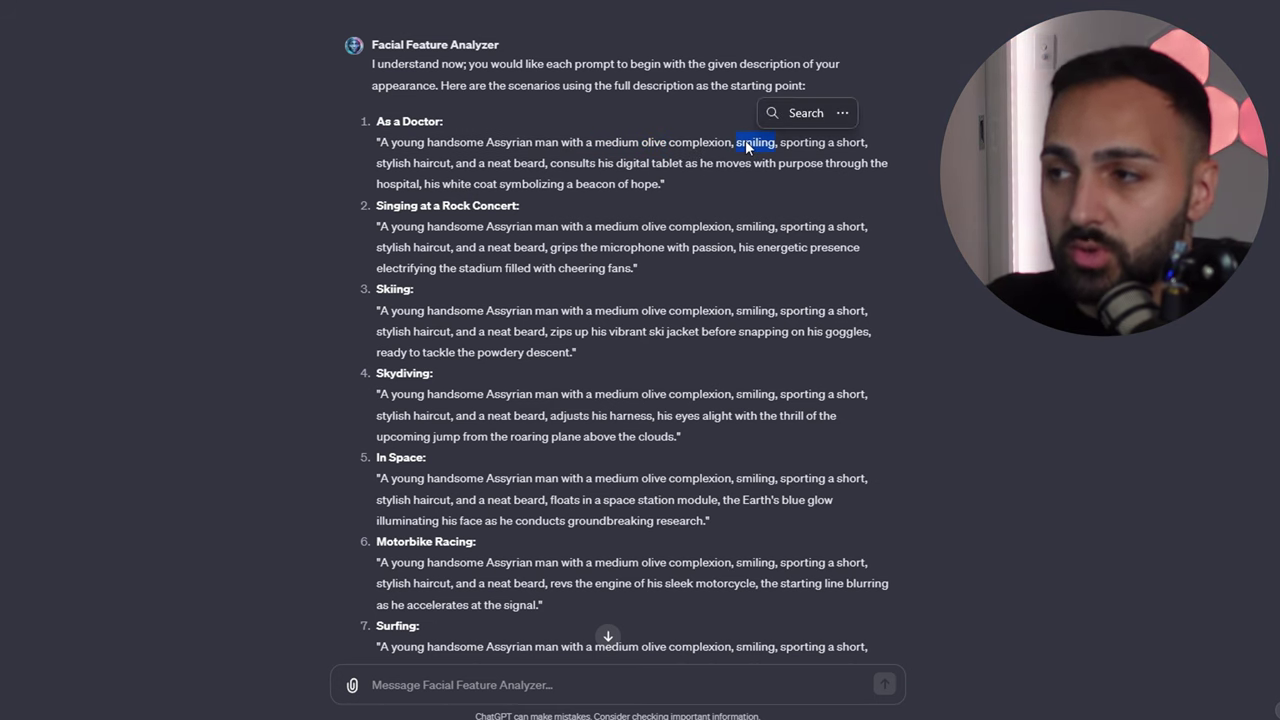
left_click_drag(781, 143, 877, 142)
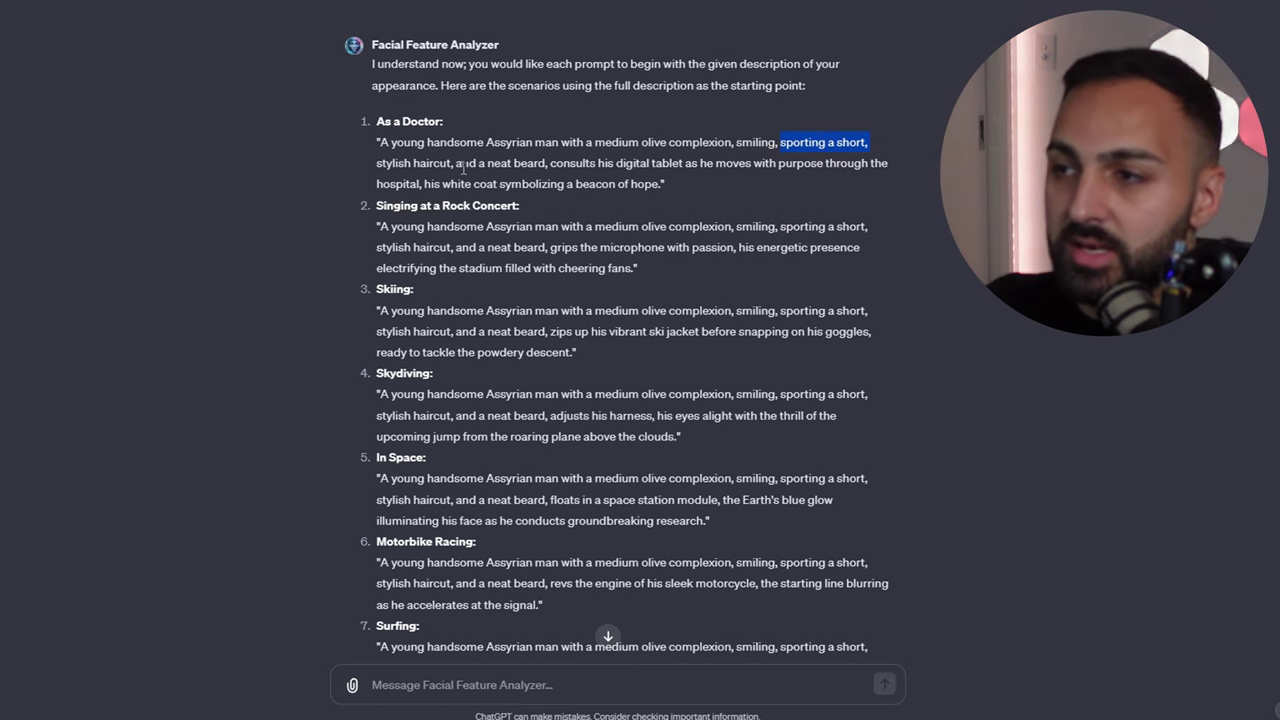
left_click(572, 168)
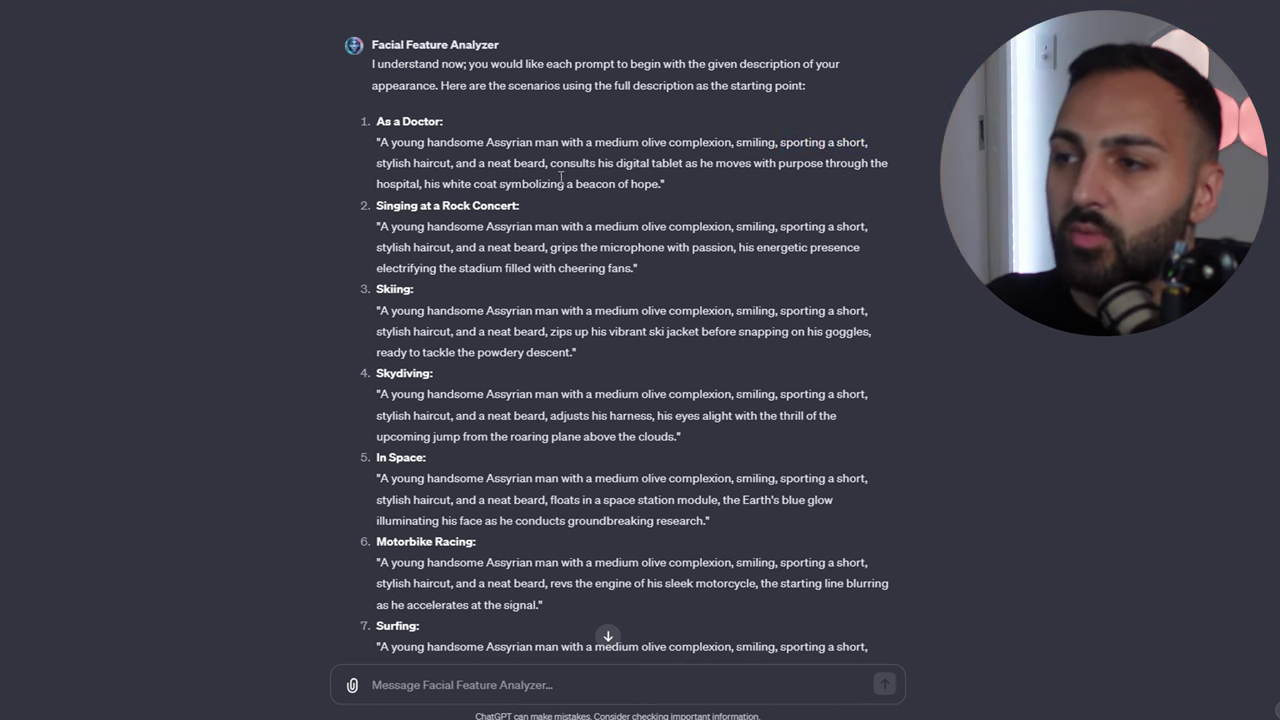
left_click_drag(552, 165, 693, 193)
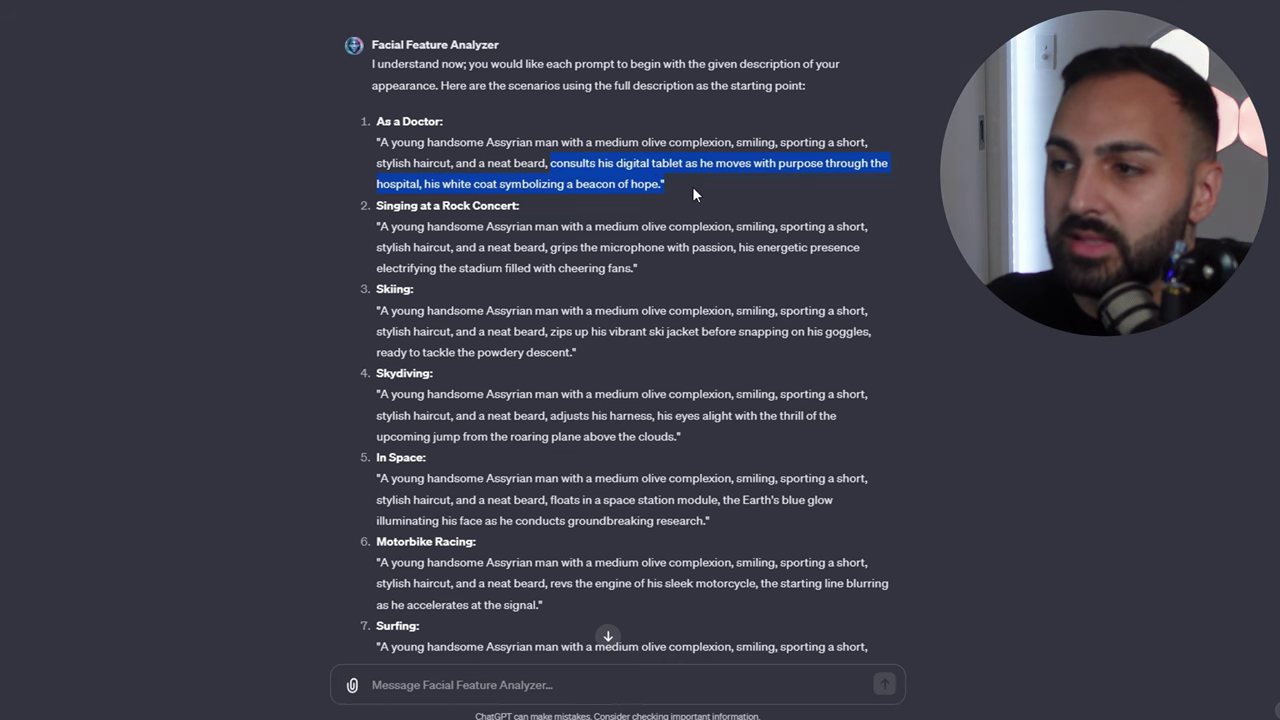
left_click(690, 184)
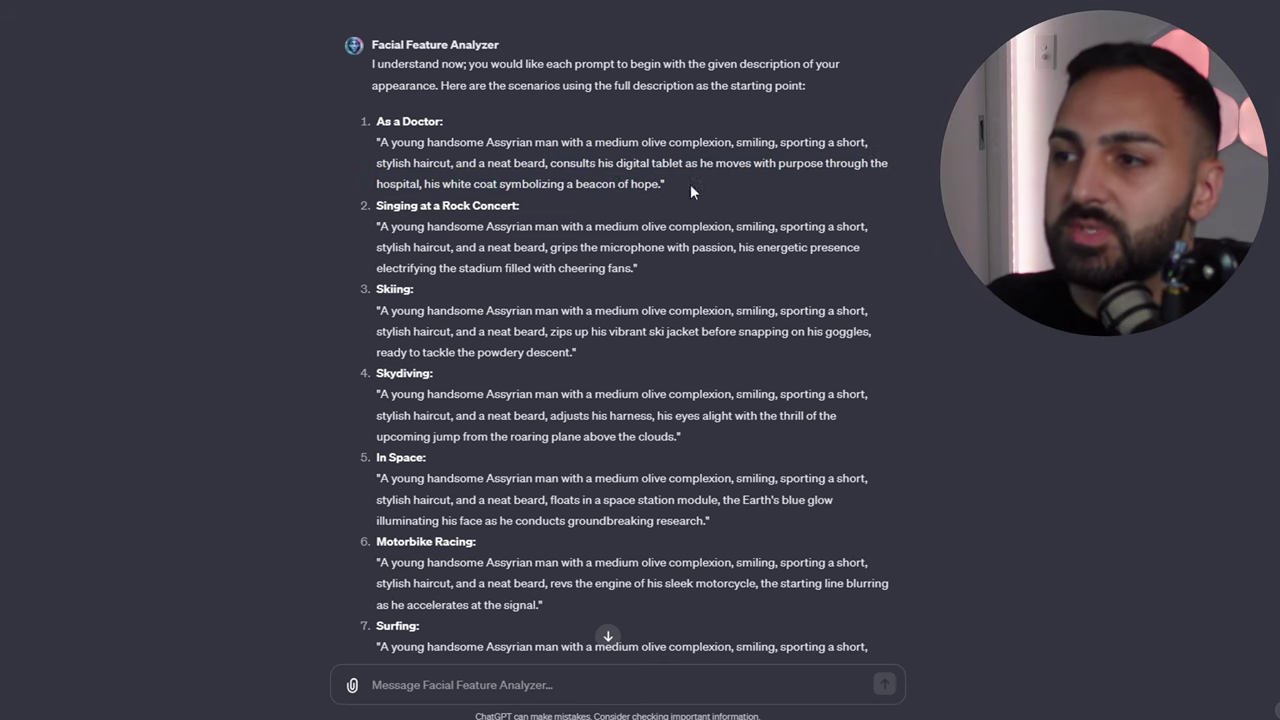
left_click_drag(578, 170, 879, 177)
left_click(722, 205)
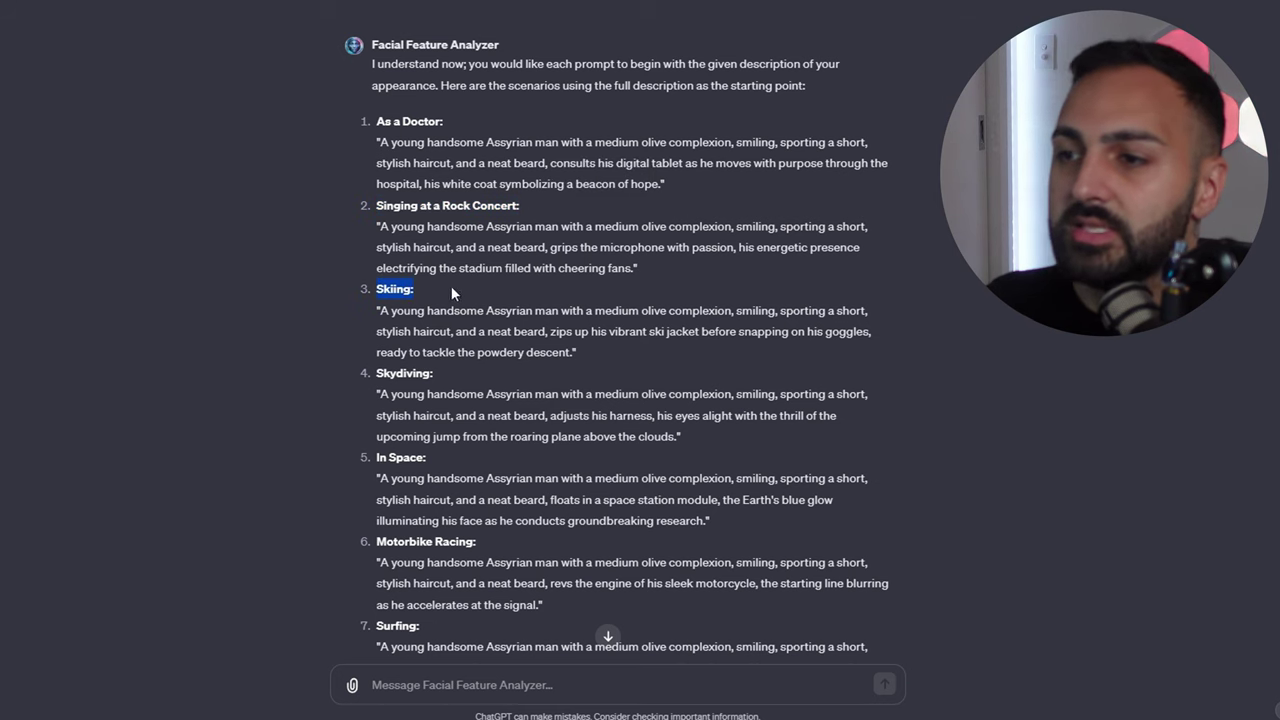
left_click_drag(377, 373, 434, 373)
left_click(888, 428)
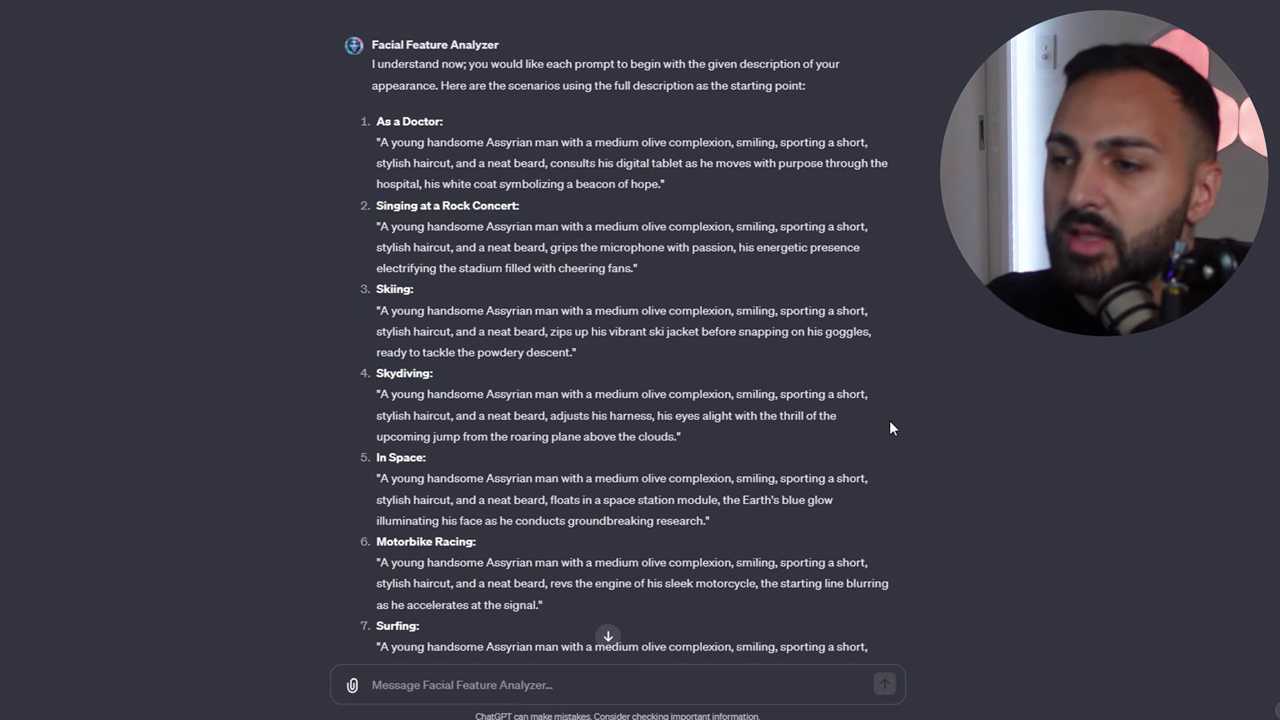